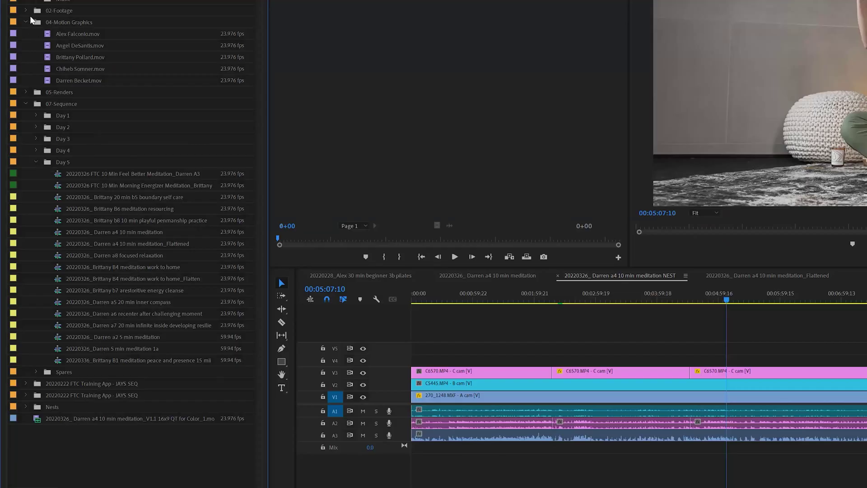
Step: Expand 02-Footage, the three day folders, Day 2 B and C cam bins, b-Roll and Sony A7SIII
left_click(26, 11)
left_click(36, 46)
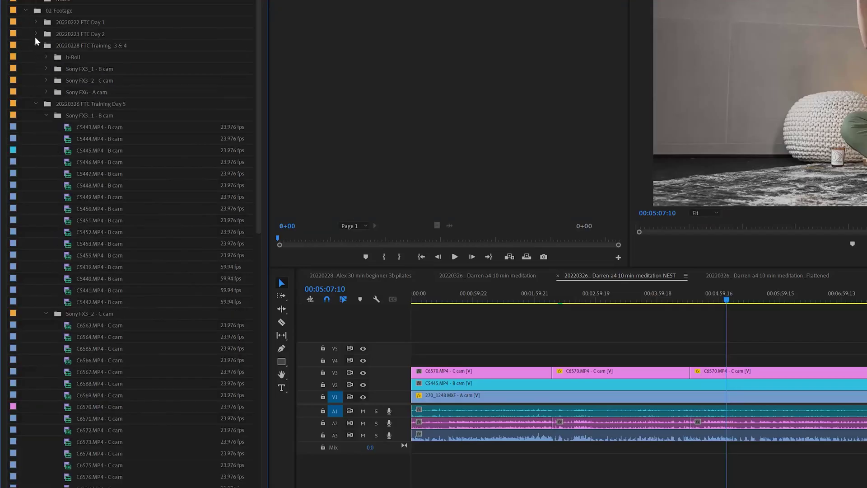
left_click(36, 34)
left_click(36, 21)
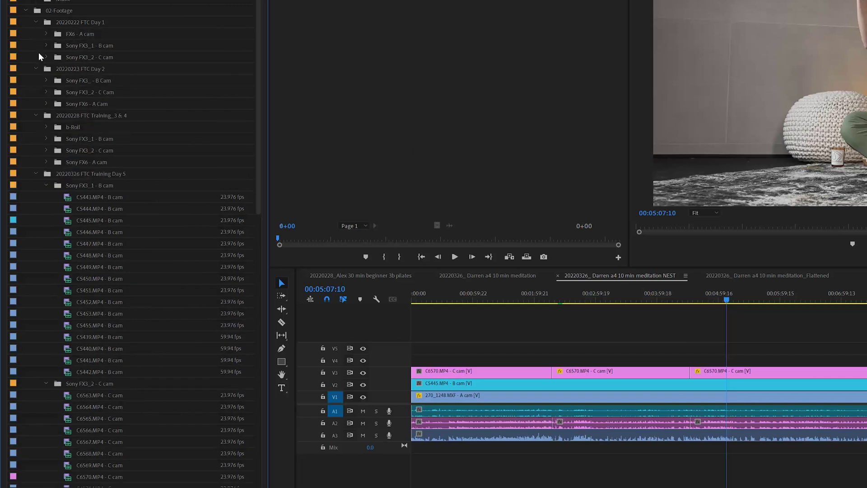
left_click(45, 81)
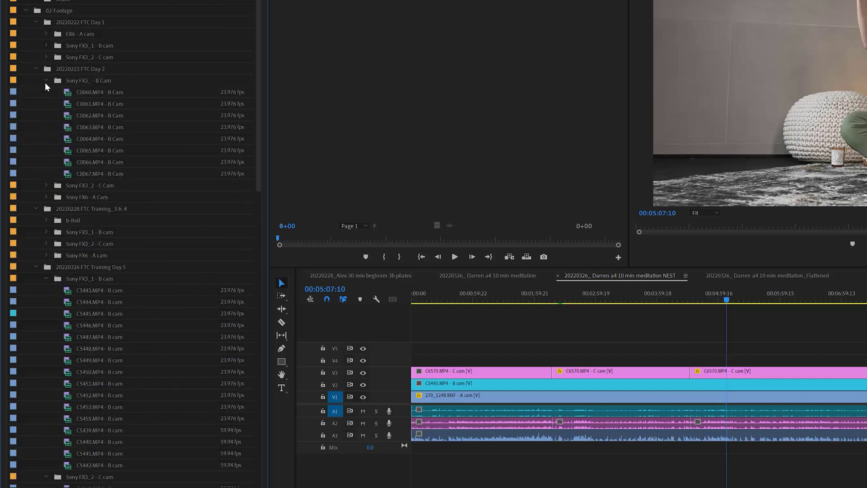
left_click(45, 185)
left_click(46, 313)
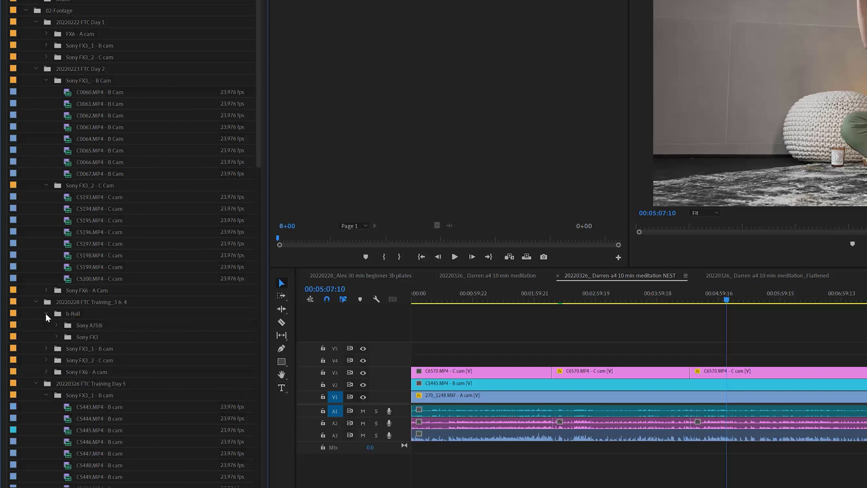
left_click(56, 325)
scroll(55, 329, "down", 5)
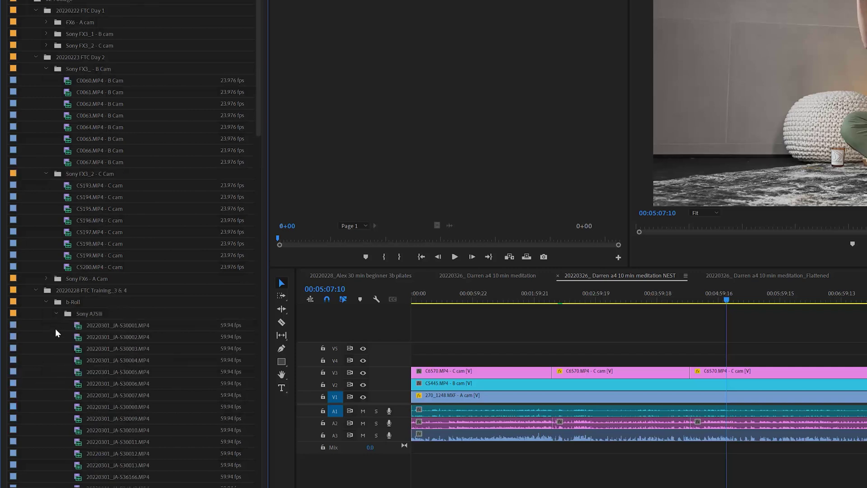
scroll(178, 79, "up", 5)
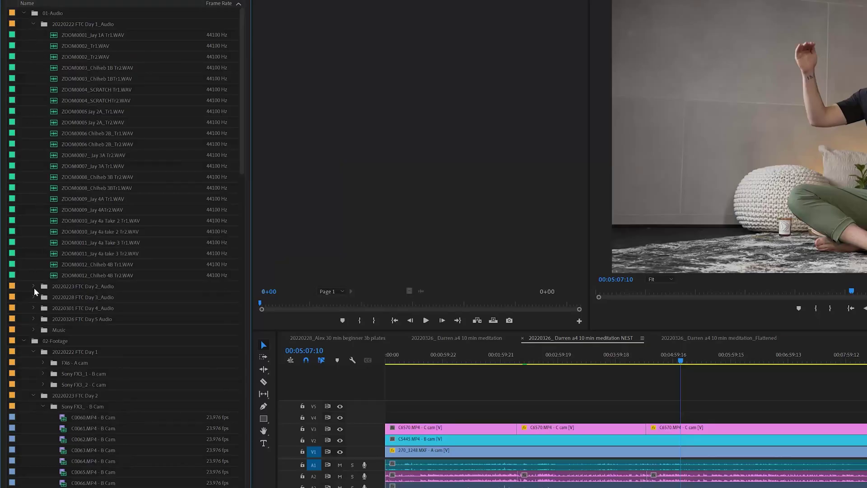
Step: Expand the 20220223 FTC Day 2_Audio folder to show the ZOOM0014 audio files
left_click(33, 286)
scroll(34, 299, "down", 2)
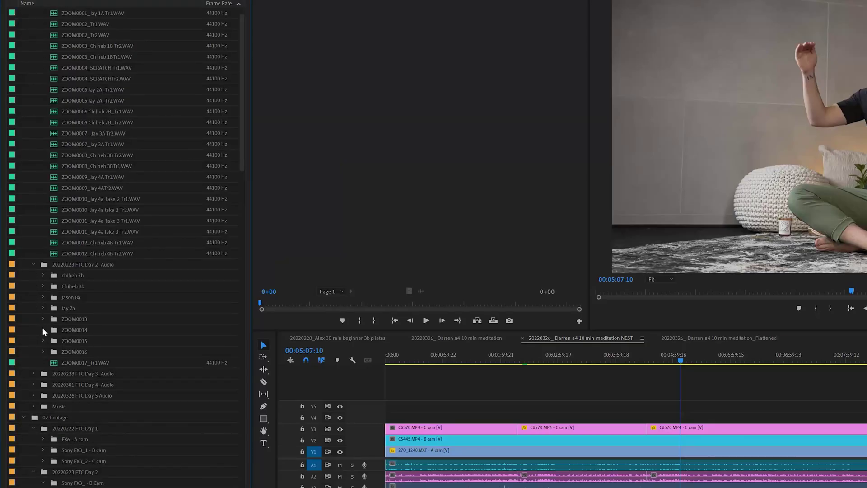
left_click(43, 330)
scroll(40, 341, "down", 6)
scroll(33, 338, "down", 5)
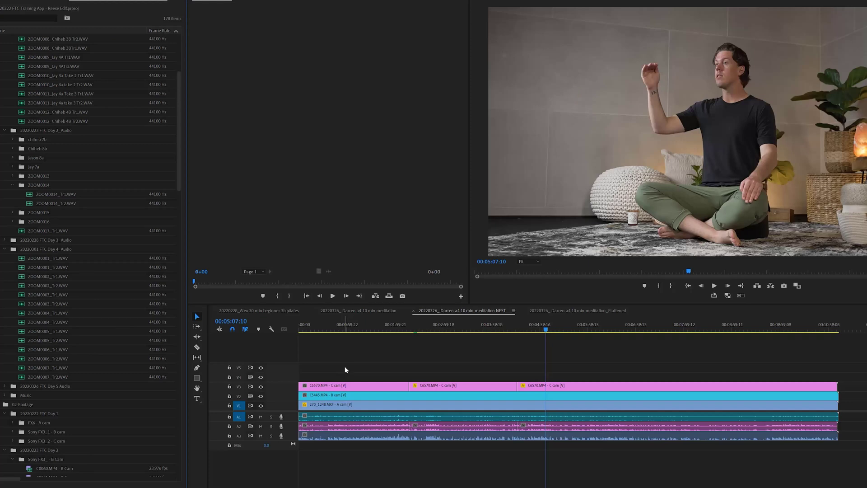
Step: Select the 270_1248.MXF A cam clip on V1 and bring up its context menu
left_click(379, 407)
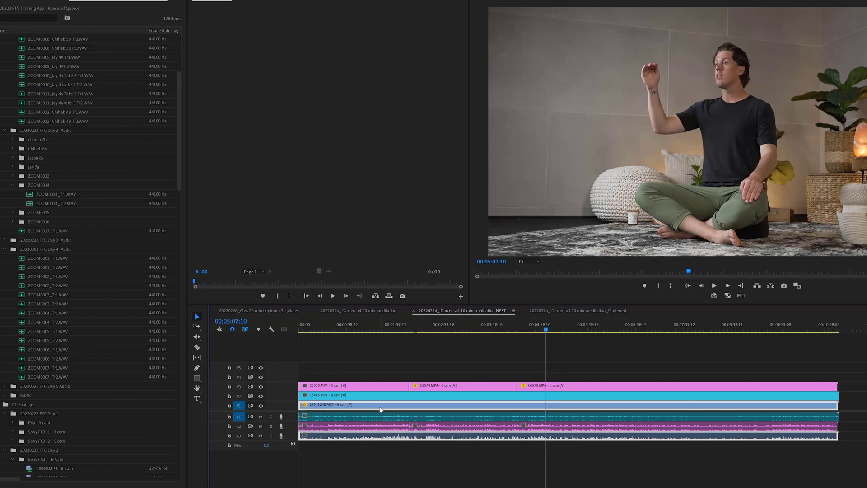
left_click(375, 377)
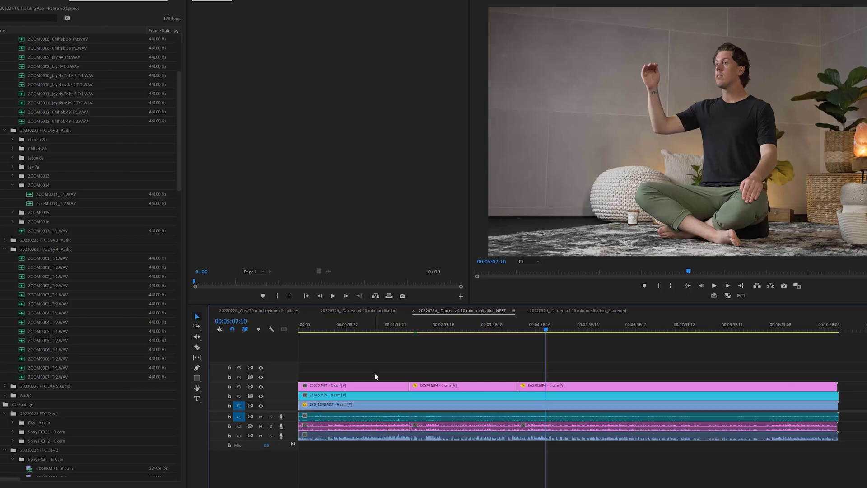
left_click(379, 405)
scroll(40, 185, "down", 15)
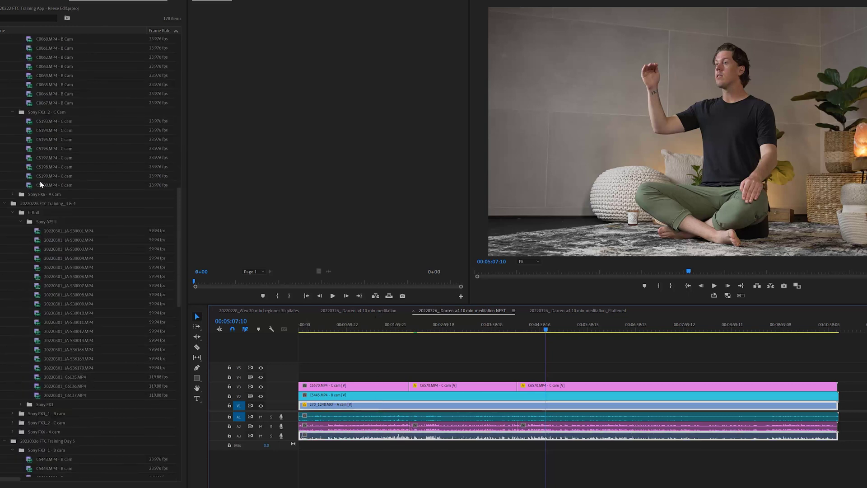
scroll(41, 184, "down", 15)
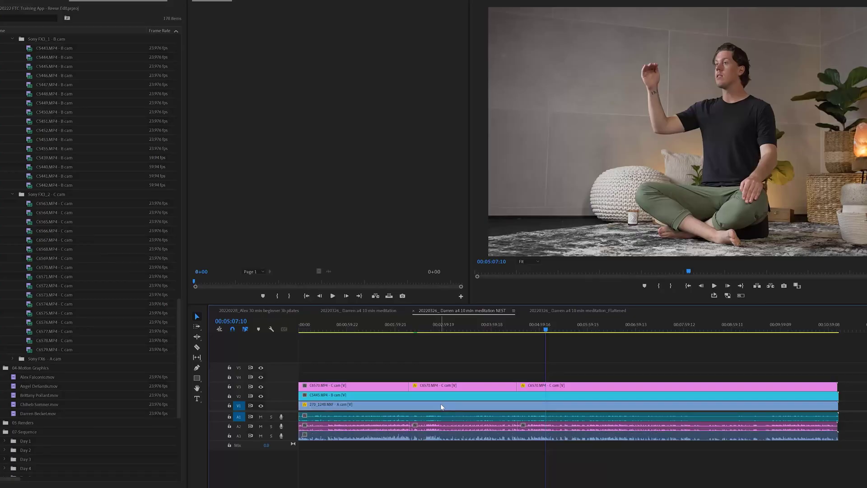
right_click(441, 406)
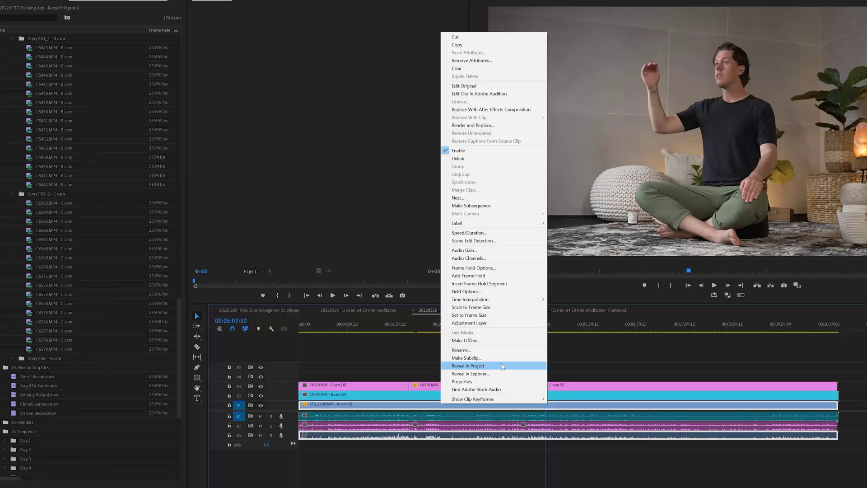
Step: Reveal the 270_1248.MXF clip in its Sony FX6 A cam bin in the project
left_click(468, 366)
key("Up")
key("Up")
key("Up")
key("Up")
key("Up")
key("Up")
key("Up")
key("Up")
key("Up")
key("Up")
key("Up")
key("Up")
key("Up")
key("Up")
key("Up")
key("Up")
key("Up")
key("Up")
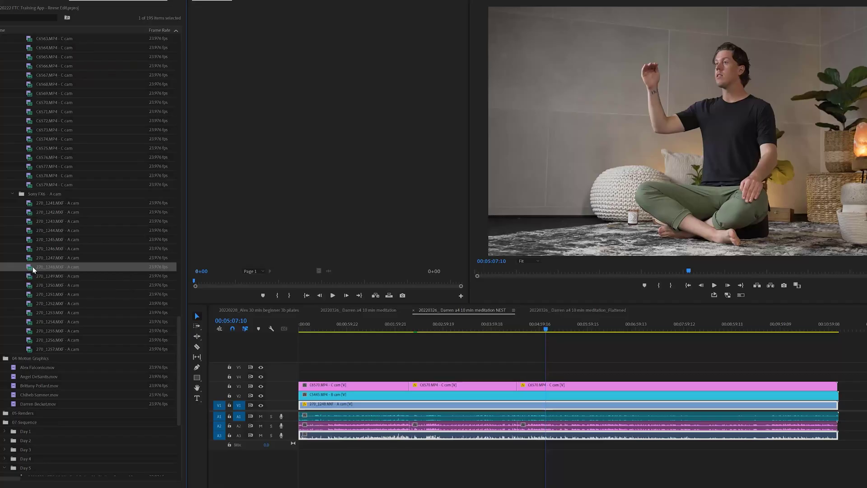
Step: Set the 270_1248.MXF project item's label to Green, then select the clip in the timeline
right_click(29, 271)
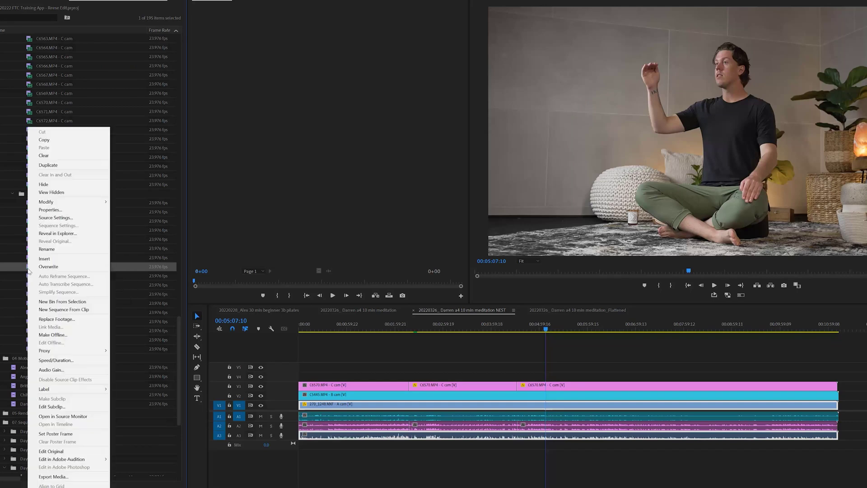
mouse_move(46, 392)
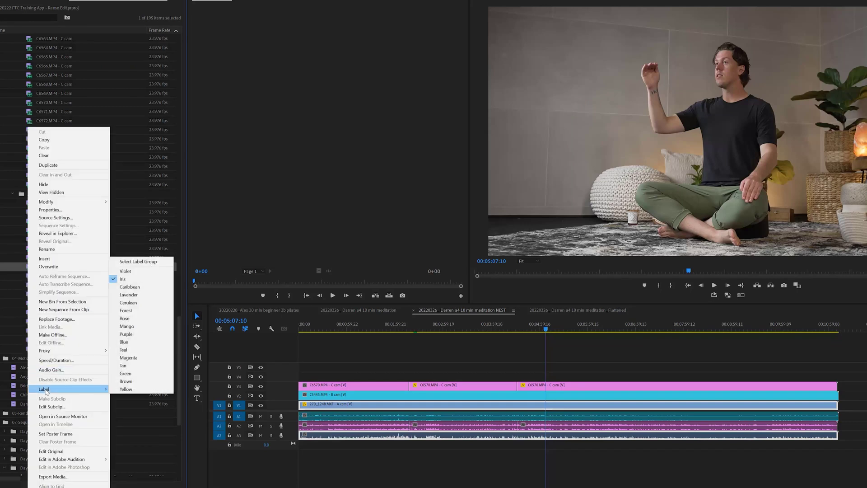
left_click(131, 375)
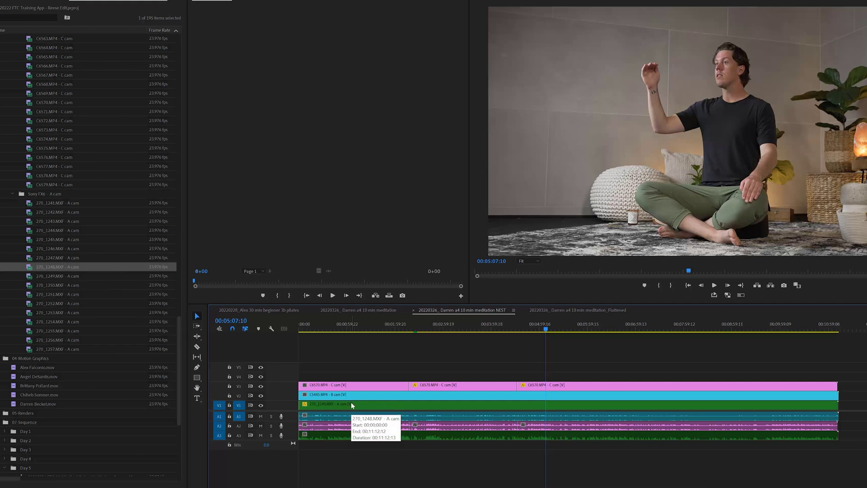
left_click(352, 404)
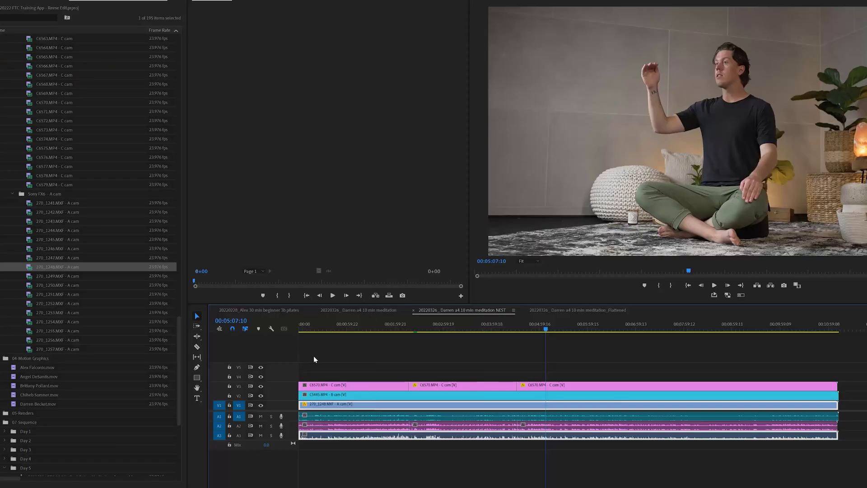
Step: Show the 20220326_ Darren a4 10 min meditation sequence zoomed to fit its whole edit
left_click(370, 310)
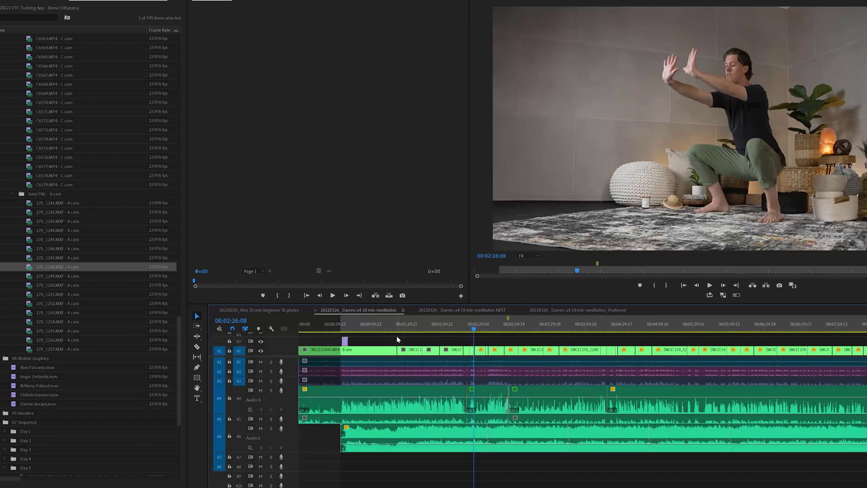
key("backslash")
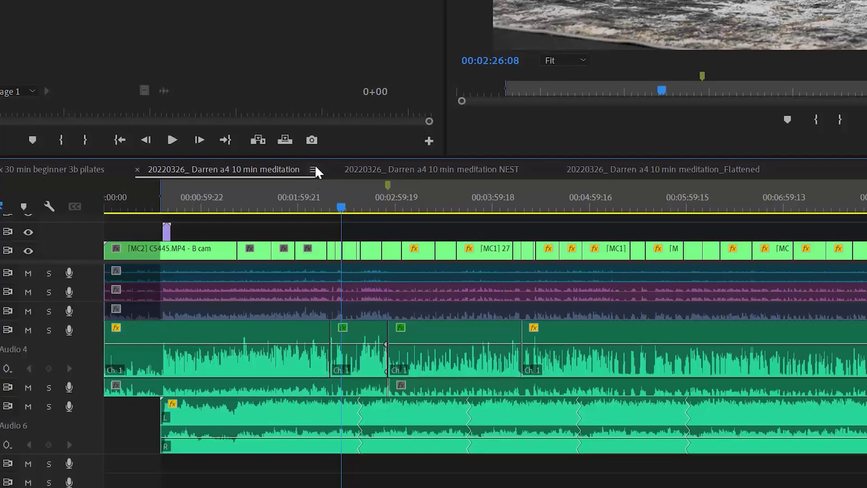
left_click(313, 170)
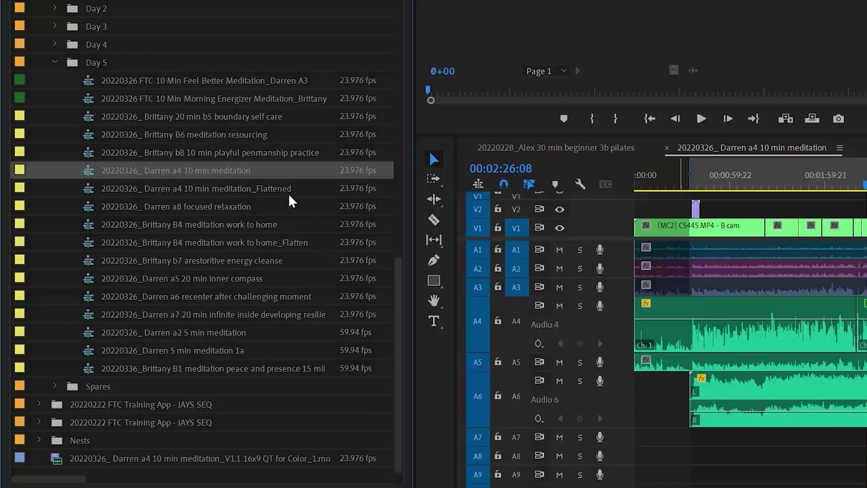
Step: Open the 20220326_ Darren a4 10 min meditation_Flattened sequence from the Day 5 bin
right_click(197, 174)
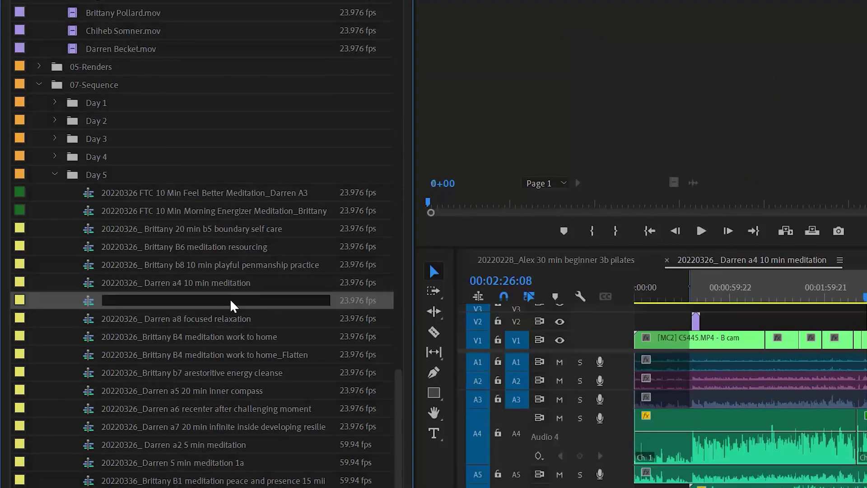
double_click(89, 301)
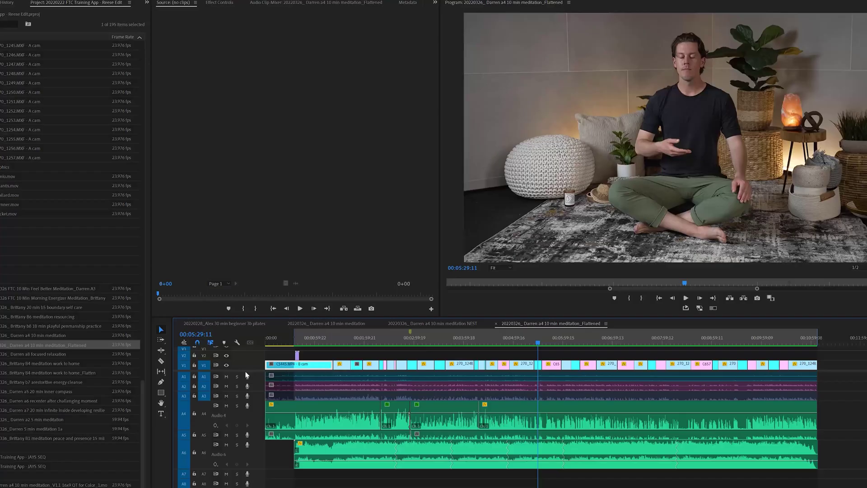
Step: Increase the V1 track height so the Flattened sequence's clip thumbnails show
scroll(255, 429, "up", 3)
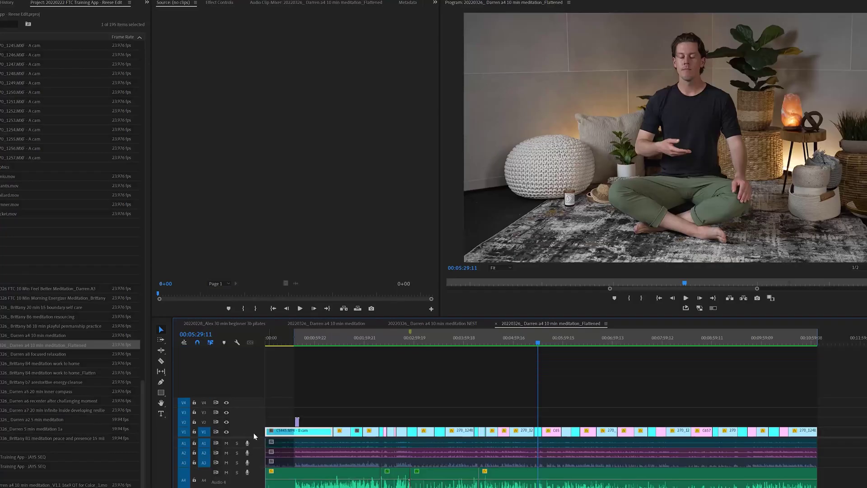
scroll(253, 432, "up", 4)
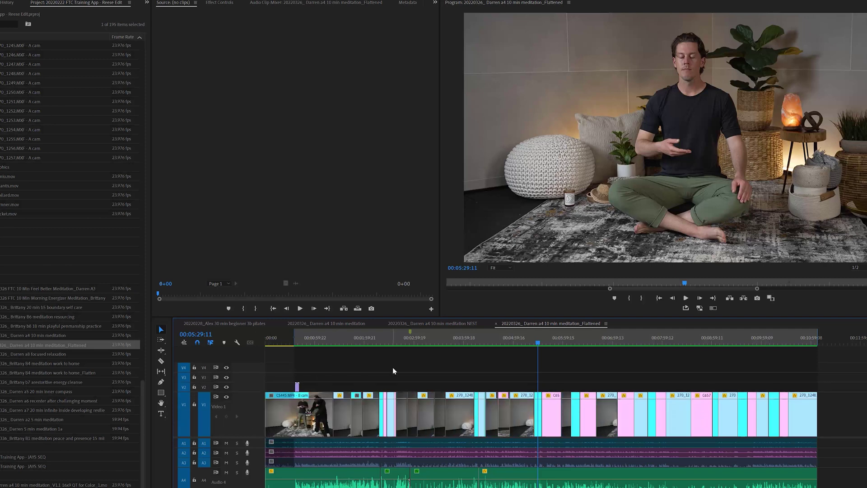